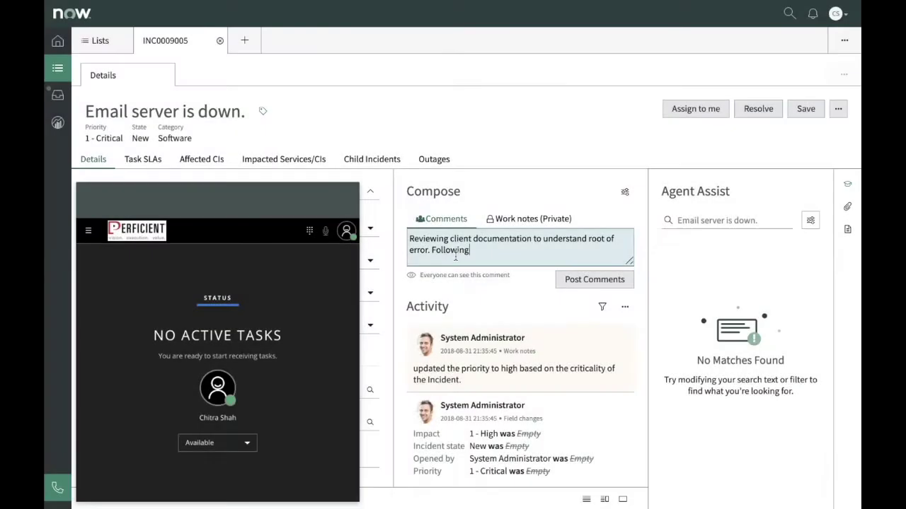
Step: Finish the comment with 'up with the client's management' and accept the incoming Flex call
{"action": "type", "text": " up with"}
{"action": "type", "text": " the cli"}
{"action": "type", "text": "ent"}
{"action": "type", "text": "'s "}
{"action": "type", "text": "manag"}
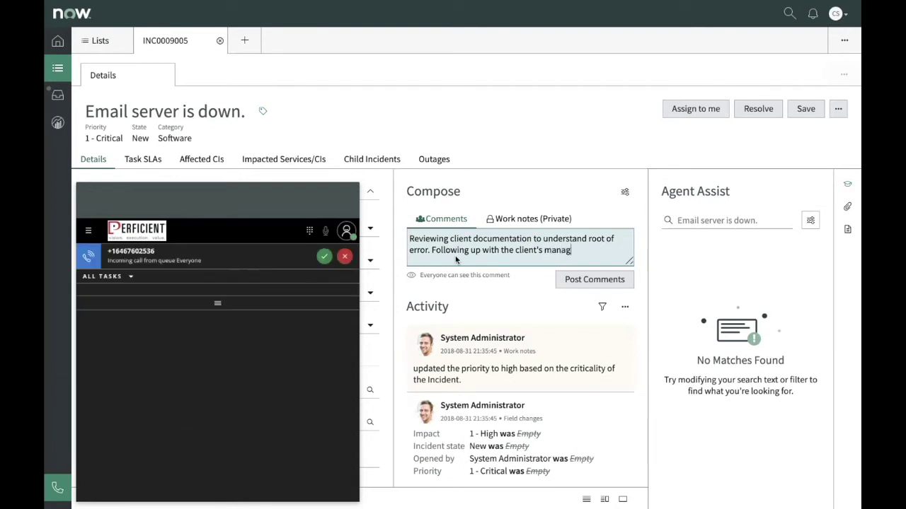
{"action": "type", "text": "emt"}
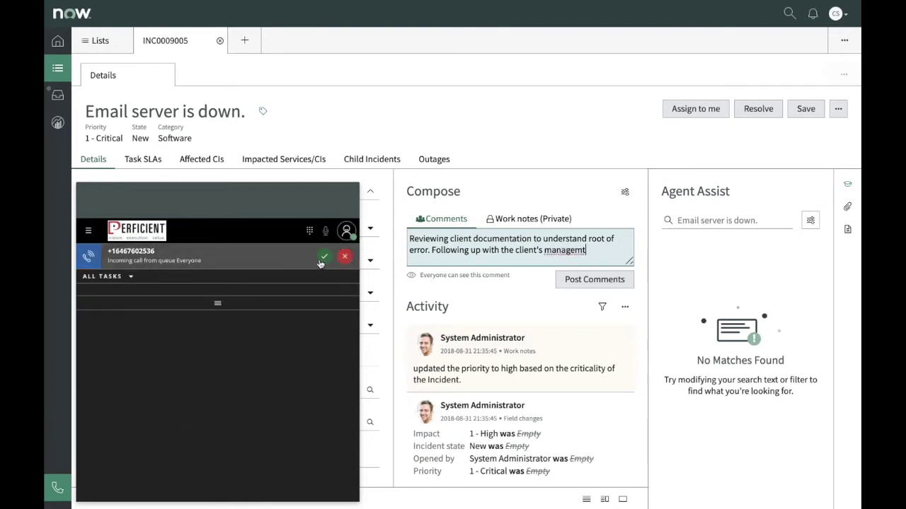
{"action": "left_click", "coordinate": [323, 257]}
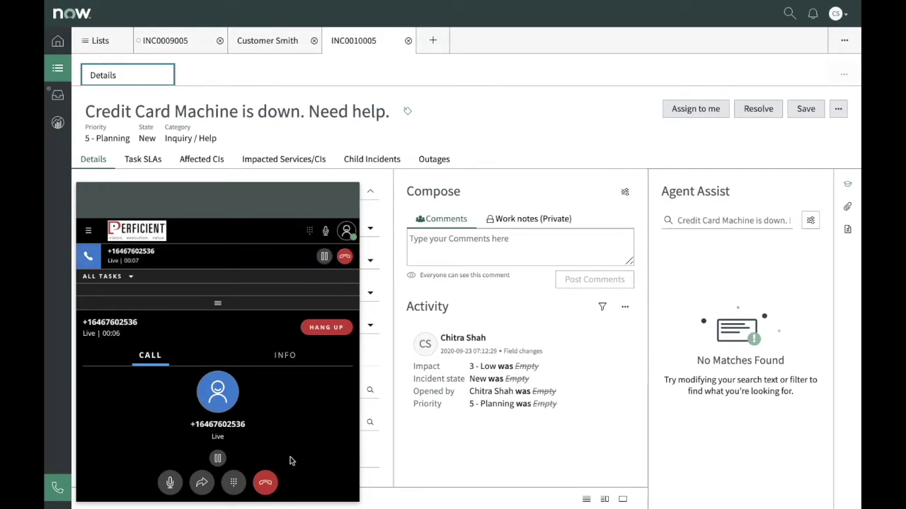
Step: Write 'Client is continuing to experience issues with credit machine' in the incident's Comments field
{"action": "left_click", "coordinate": [553, 253]}
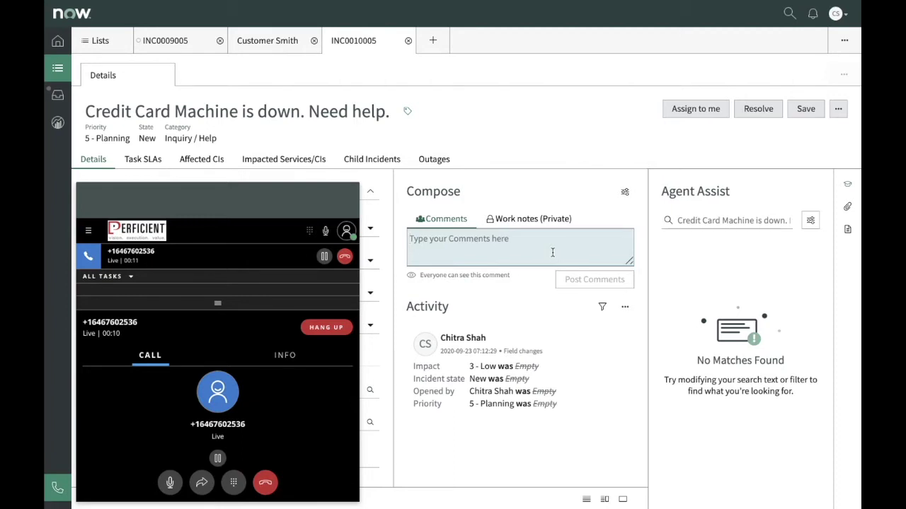
{"action": "type", "text": "Clien"}
{"action": "key", "text": "BackSpace"}
{"action": "type", "text": "nt "}
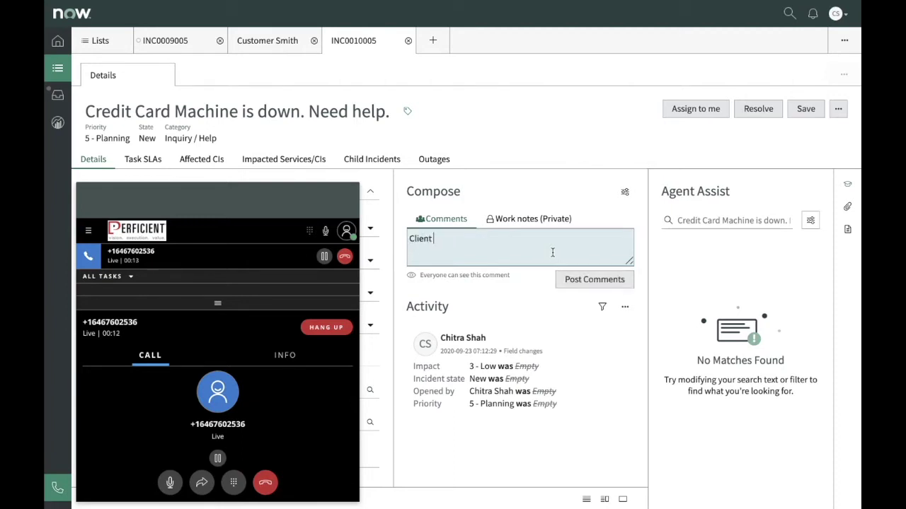
{"action": "type", "text": "is conti"}
{"action": "type", "text": "nuing to e"}
{"action": "type", "text": "xperie"}
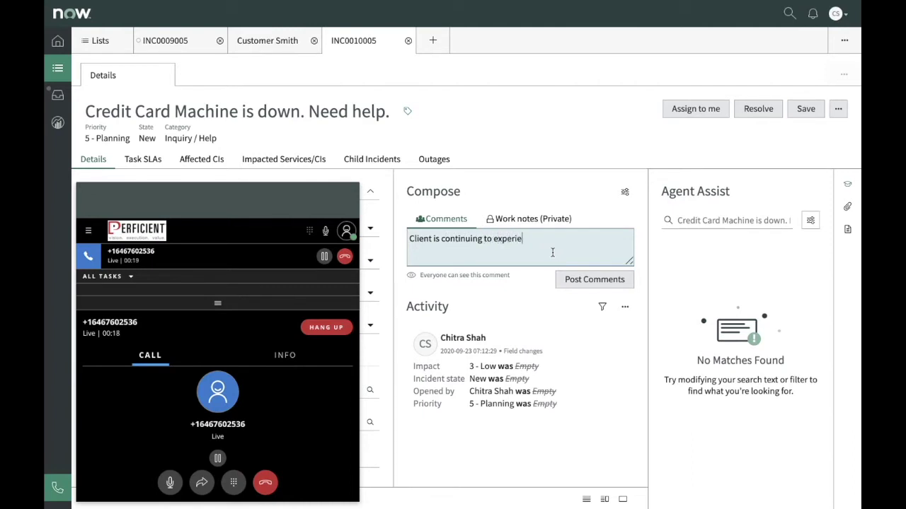
{"action": "type", "text": "nce issues"}
{"action": "type", "text": " with machine"}
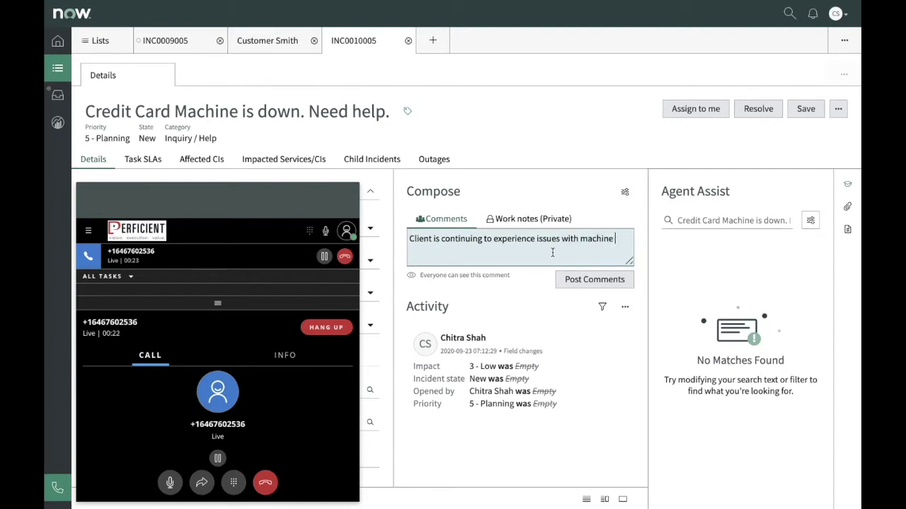
{"action": "left_click", "coordinate": [581, 238]}
{"action": "type", "text": "cr"}
{"action": "type", "text": "edit"}
Step: Append 'despite last fix. Working with client documentation to determine further solutions.' and post the comment
{"action": "left_click", "coordinate": [508, 256]}
{"action": "type", "text": "despite"}
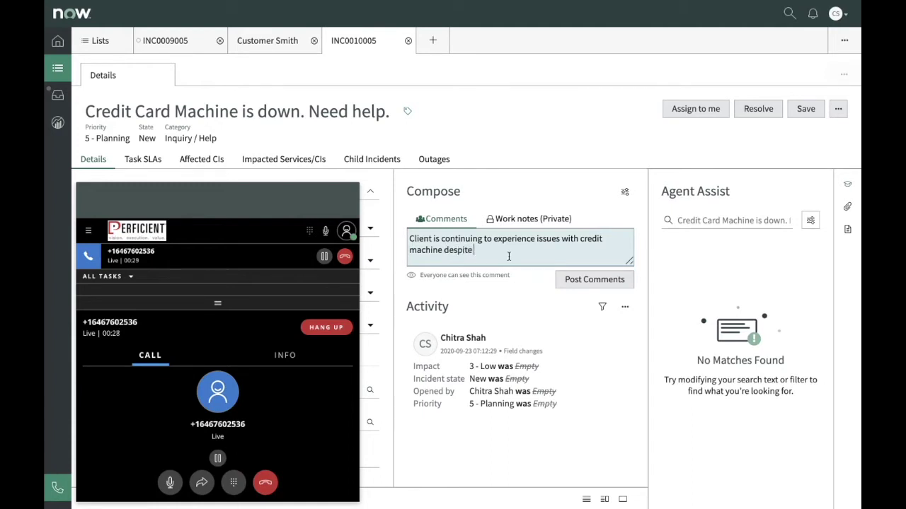
{"action": "type", "text": " last f"}
{"action": "type", "text": "ix. "}
{"action": "type", "text": "Work"}
{"action": "type", "text": "ing with"}
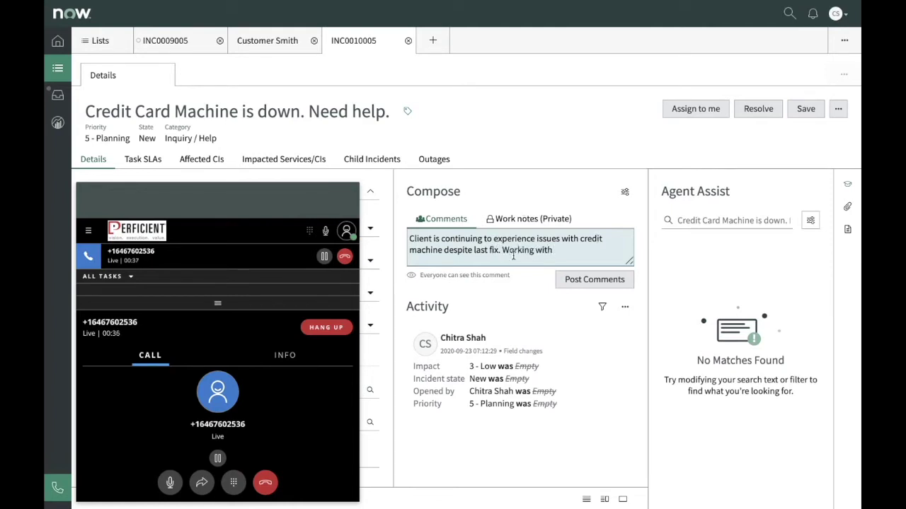
{"action": "type", "text": " client docuem"}
{"action": "key", "text": "BackSpace"}
{"action": "key", "text": "BackSpace"}
{"action": "type", "text": "mentatio"}
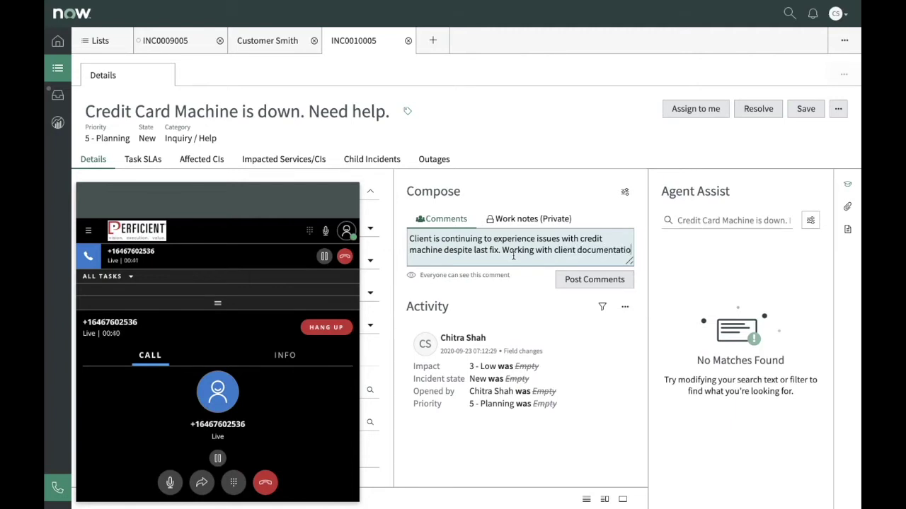
{"action": "type", "text": "n to de"}
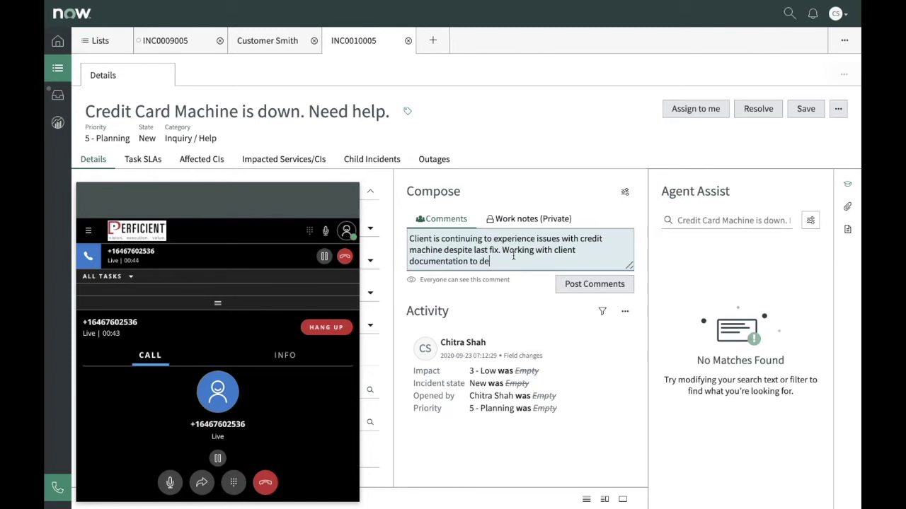
{"action": "type", "text": "termine nex"}
{"action": "type", "text": "t"}
{"action": "type", "text": "st"}
{"action": "type", "text": "ep"}
{"action": "key", "text": "BackSpace"}
{"action": "key", "text": "BackSpace"}
{"action": "key", "text": "BackSpace"}
{"action": "key", "text": "BackSpace"}
{"action": "key", "text": "BackSpace"}
{"action": "key", "text": "BackSpace"}
{"action": "type", "text": "fu"}
{"action": "type", "text": "rther solutio"}
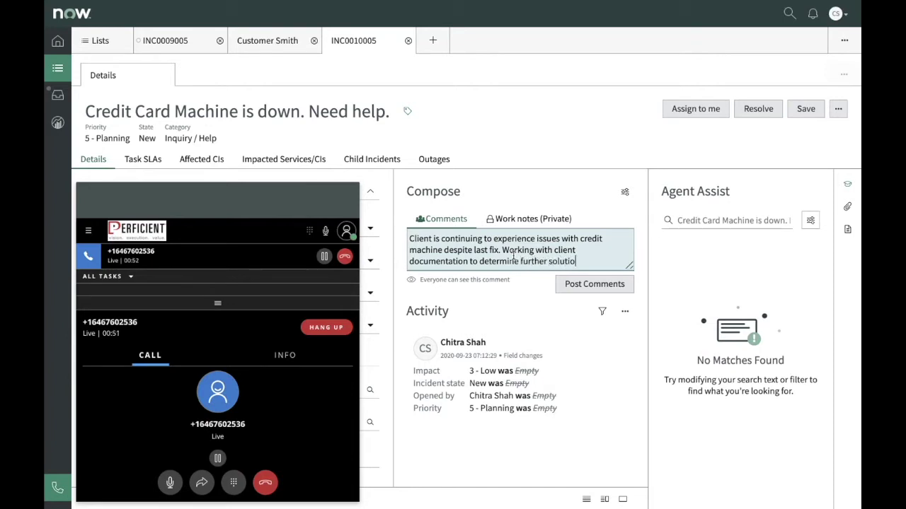
{"action": "type", "text": "ns."}
{"action": "left_click", "coordinate": [572, 290]}
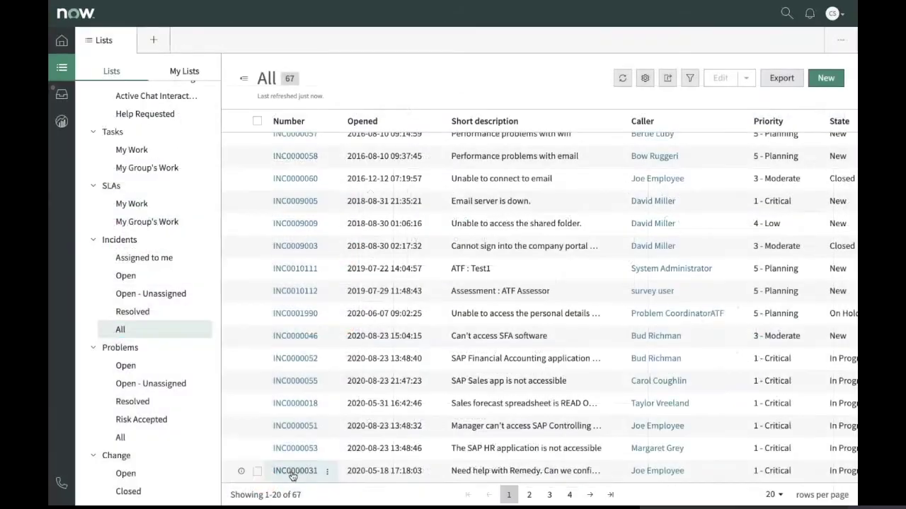
Step: Open critical incident INC0000031 about configuring the Remedy UI
{"action": "left_click", "coordinate": [290, 471]}
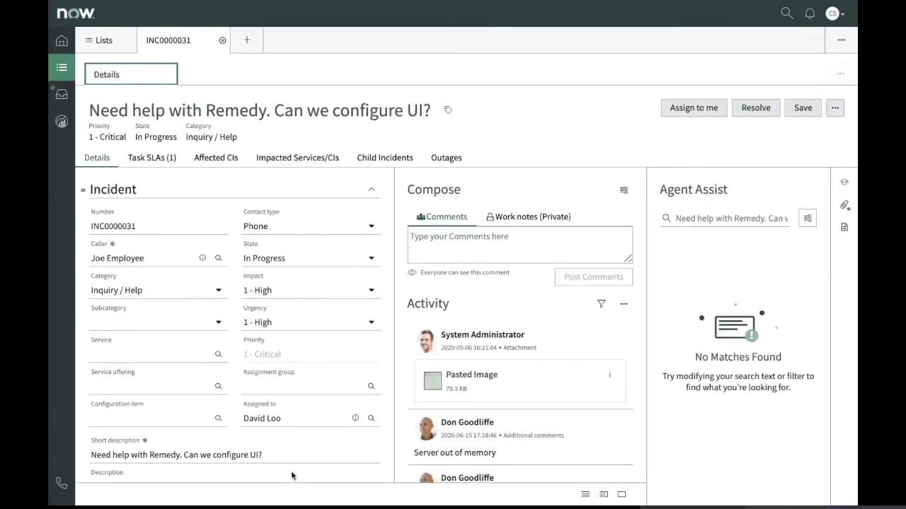
Step: Comment 'Customer to be called to determine UI configurations' on INC0000031, then return to the incident lists
{"action": "left_click", "coordinate": [472, 237]}
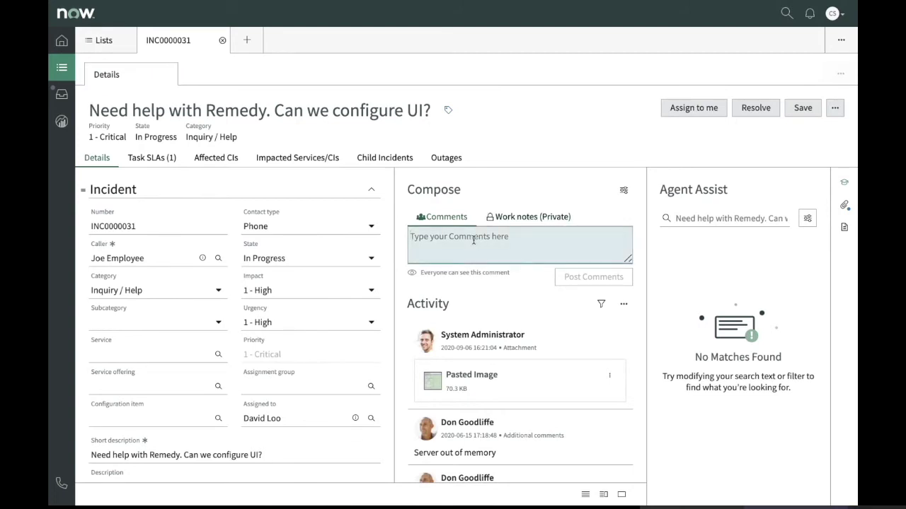
{"action": "type", "text": "Cus"}
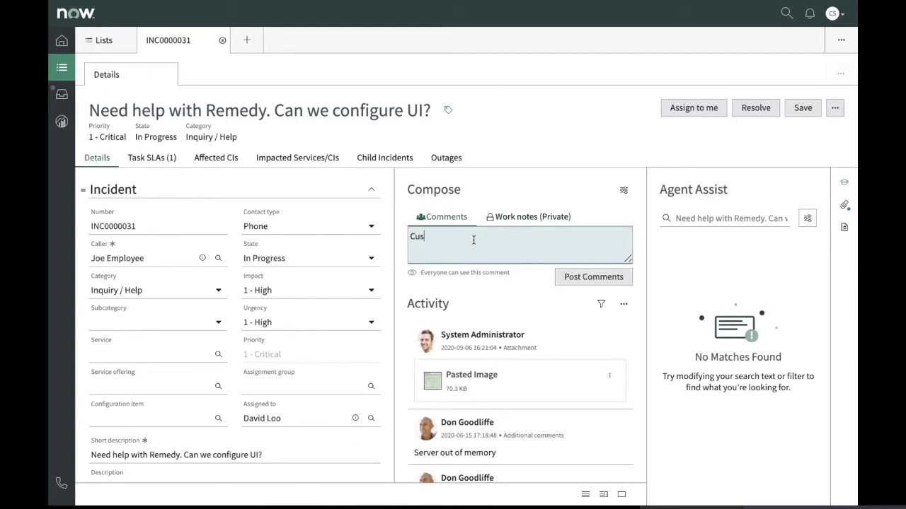
{"action": "type", "text": "tomer to be c"}
{"action": "type", "text": "alled to de"}
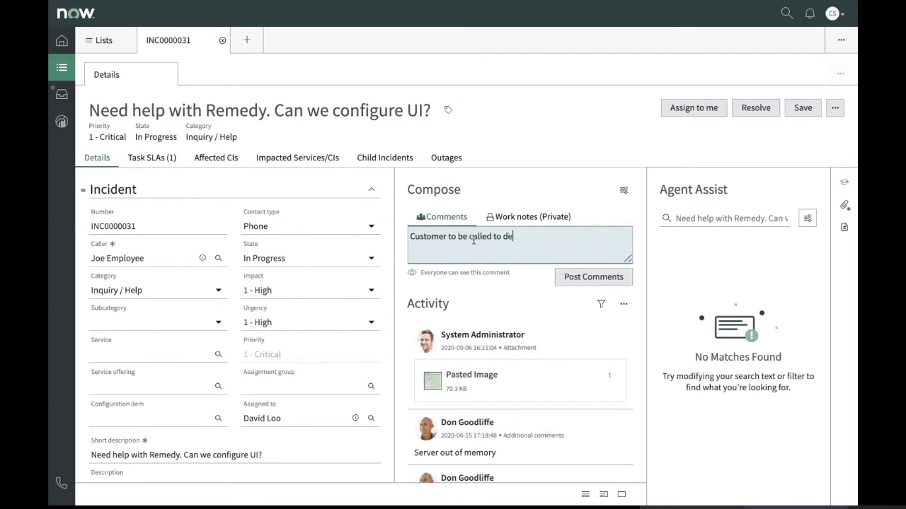
{"action": "type", "text": "termine"}
{"action": "type", "text": " UI configurations."}
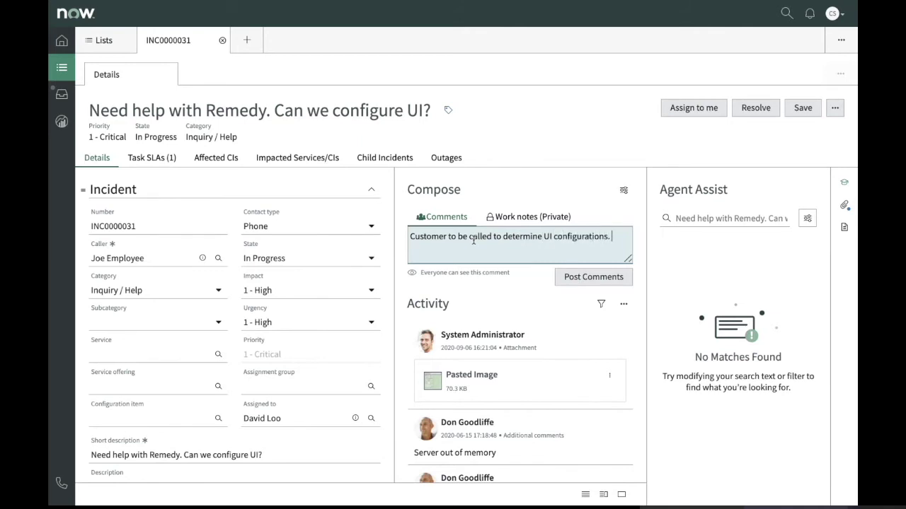
{"action": "left_click", "coordinate": [112, 32]}
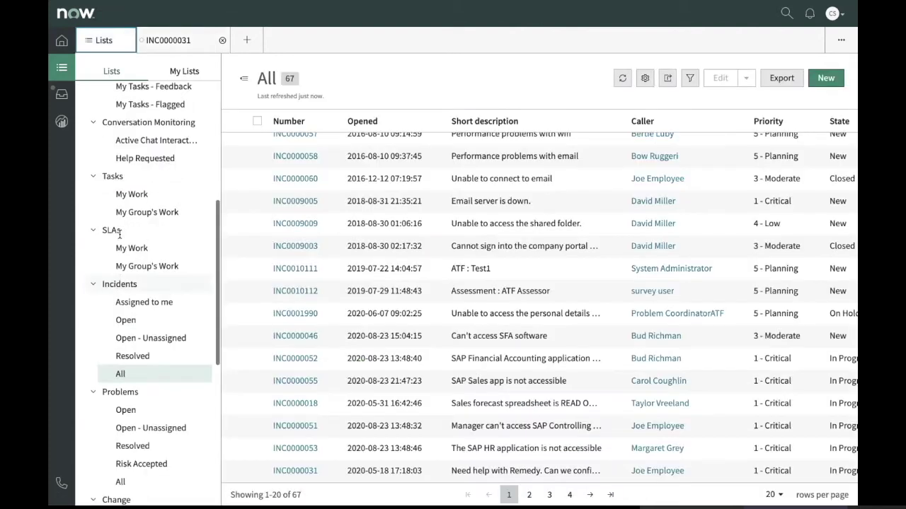
Step: Open Jane Smith's contact record from the Contacts list and call her mobile number
{"action": "scroll", "coordinate": [120, 231], "scroll_direction": "up", "scroll_amount": 5}
{"action": "scroll", "coordinate": [121, 231], "scroll_direction": "up", "scroll_amount": 3}
{"action": "left_click", "coordinate": [142, 203]}
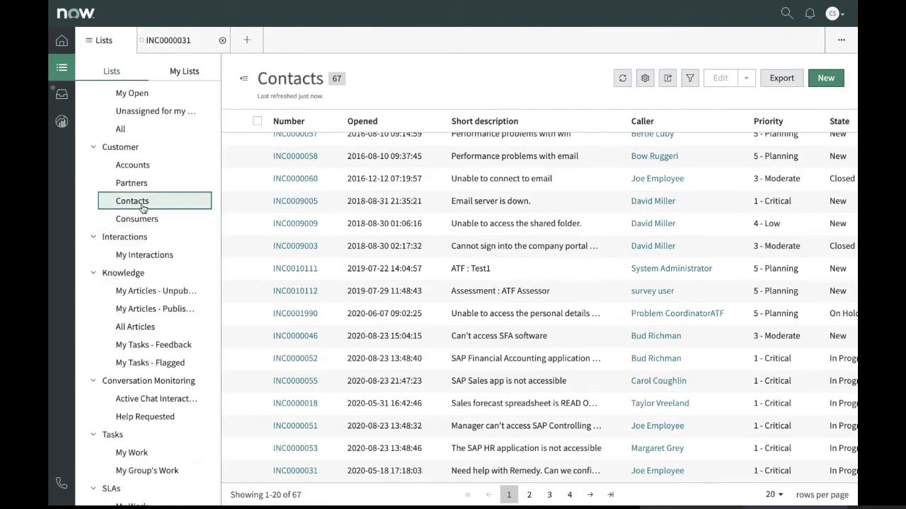
{"action": "left_click", "coordinate": [302, 147]}
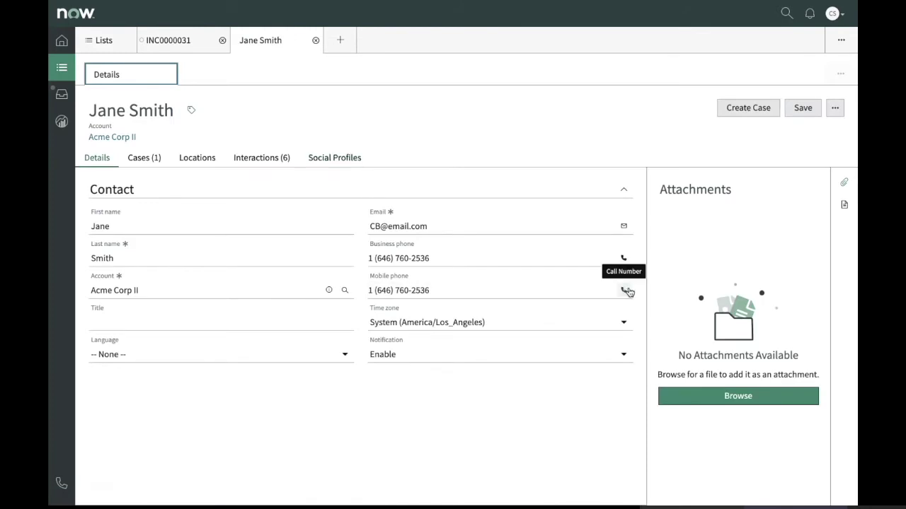
{"action": "left_click", "coordinate": [625, 291]}
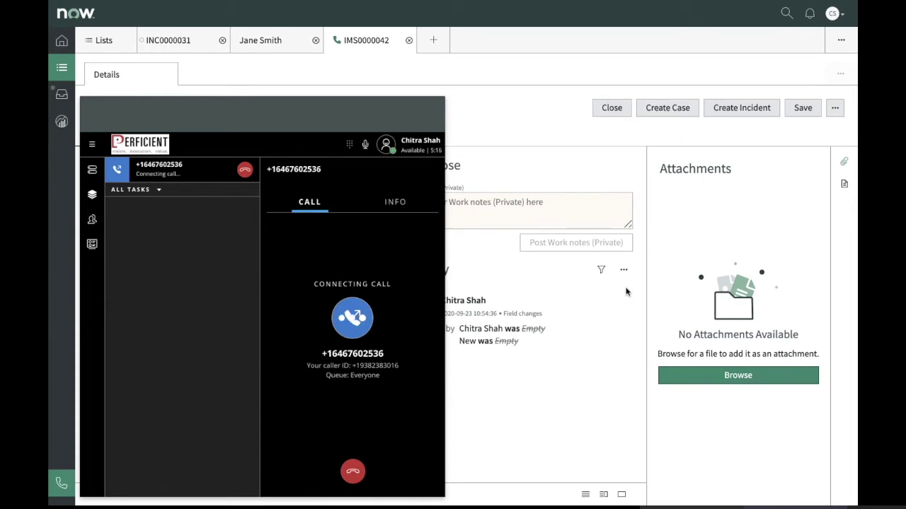
Step: Begin the IMS0000042 work note 'Customer to determine UI configuration' and accept the incoming SMS request
{"action": "left_click", "coordinate": [527, 215]}
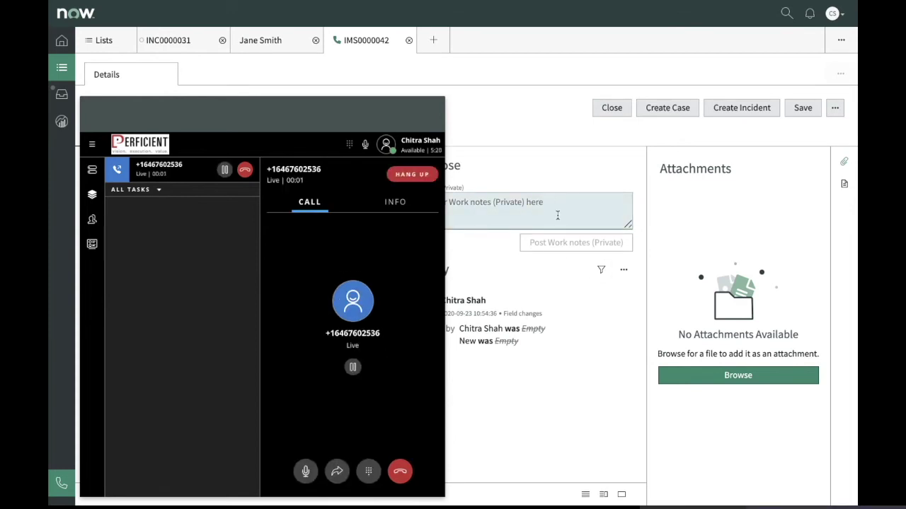
{"action": "type", "text": "C"}
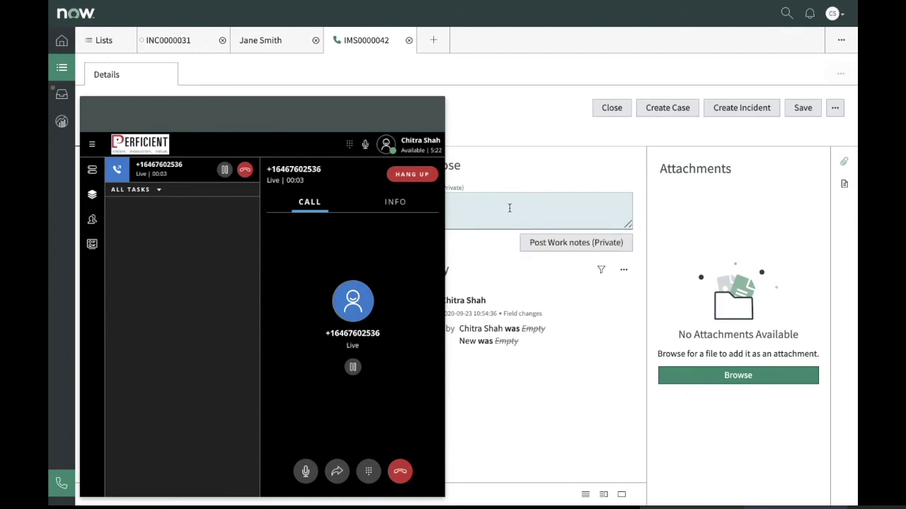
{"action": "type", "text": "us"}
{"action": "type", "text": "tomer to dete"}
{"action": "type", "text": "rmine UI co"}
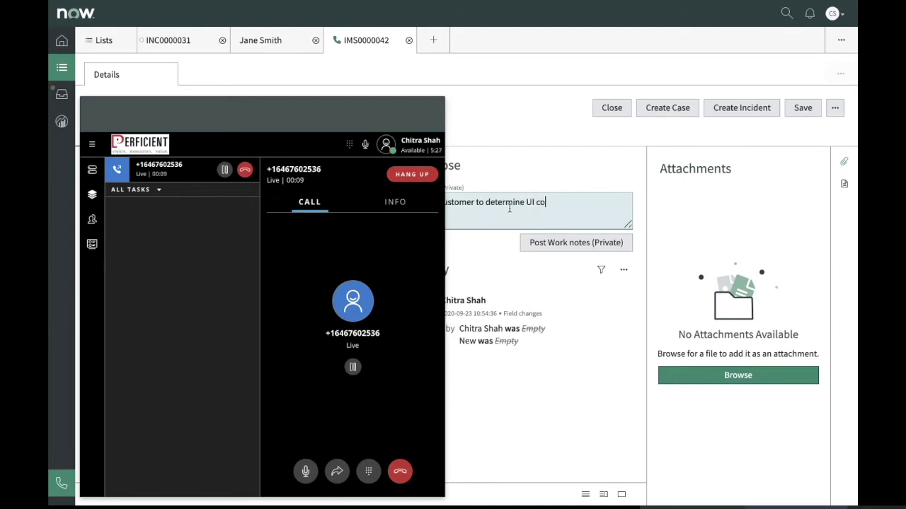
{"action": "type", "text": "nfiguration "}
{"action": "type", "text": ". Cli"}
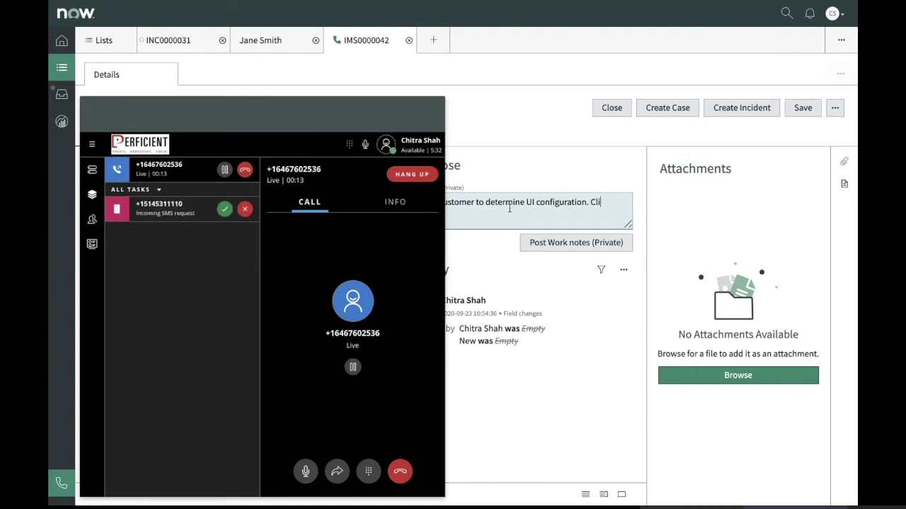
{"action": "type", "text": "ent"}
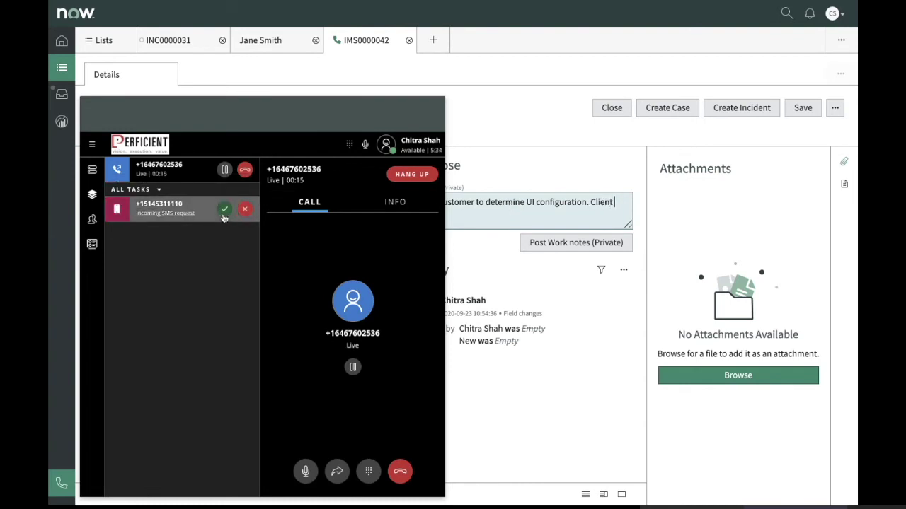
{"action": "left_click", "coordinate": [224, 210]}
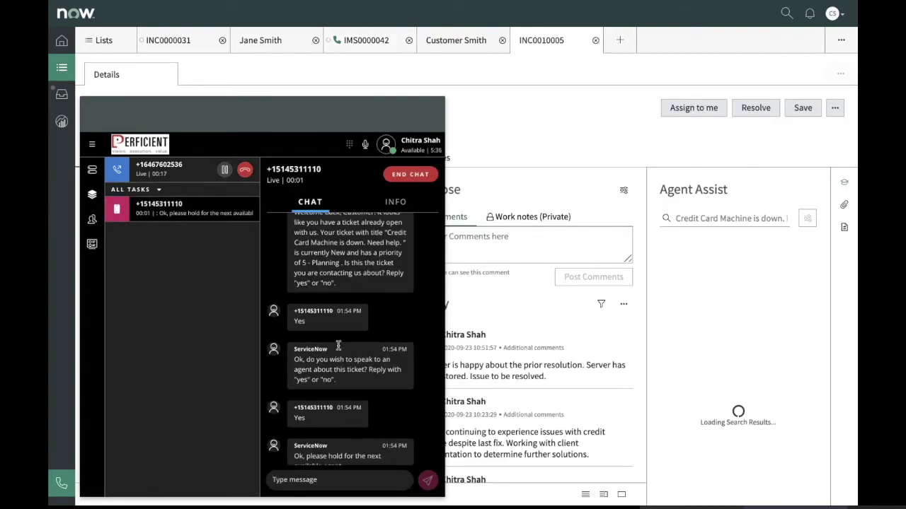
Step: Send 'Thank you for your inquiry Mr. Customer. How may I assist you' in SMS, then return to IMS0000042
{"action": "scroll", "coordinate": [339, 345], "scroll_direction": "up", "scroll_amount": 2}
{"action": "left_click", "coordinate": [324, 480]}
{"action": "type", "text": "Tha"}
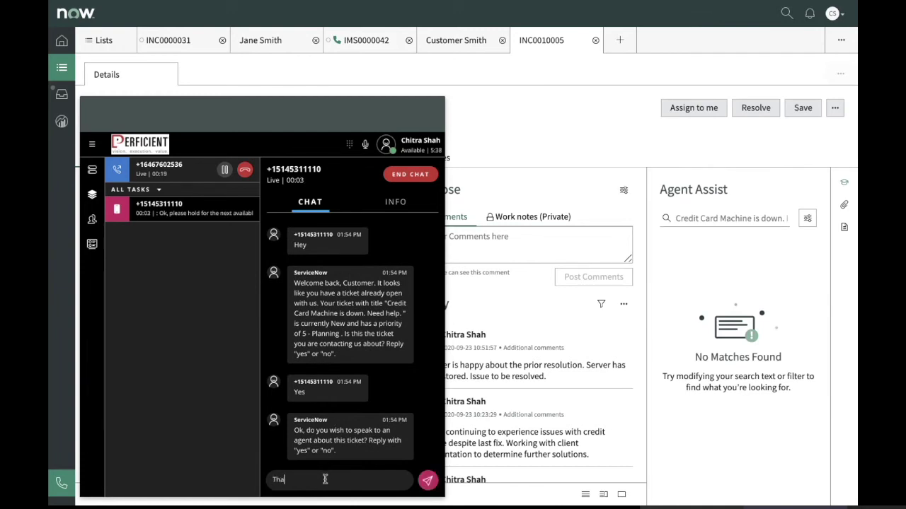
{"action": "type", "text": "nk youf or"}
{"action": "type", "text": "r yourinquir"}
{"action": "type", "text": " Mr. Custim"}
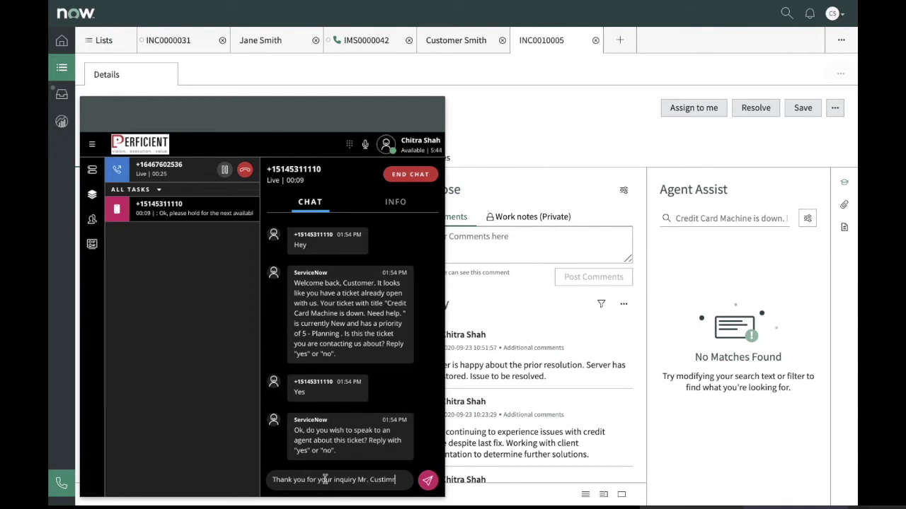
{"action": "key", "text": "BackSpace"}
{"action": "key", "text": "BackSpace"}
{"action": "type", "text": "omer. How"}
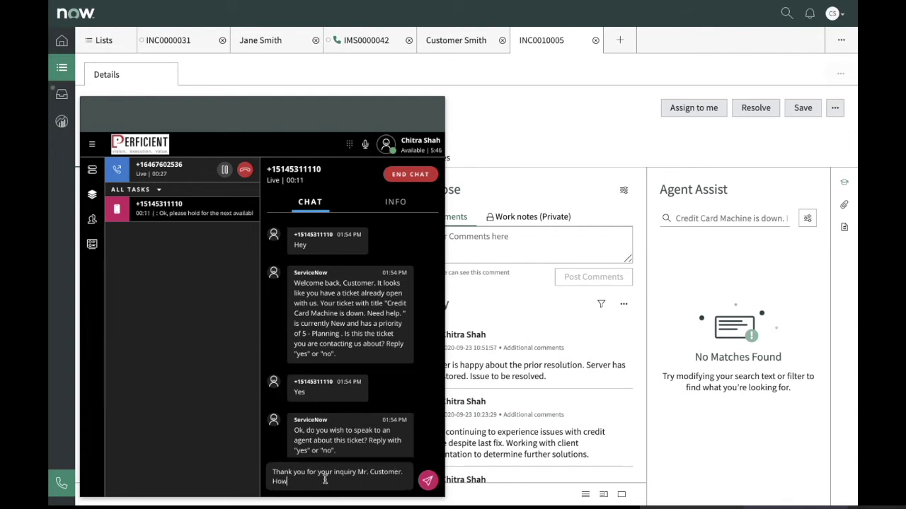
{"action": "type", "text": " may I a"}
{"action": "type", "text": "ssist you"}
{"action": "key", "text": "Return"}
{"action": "left_click", "coordinate": [177, 170]}
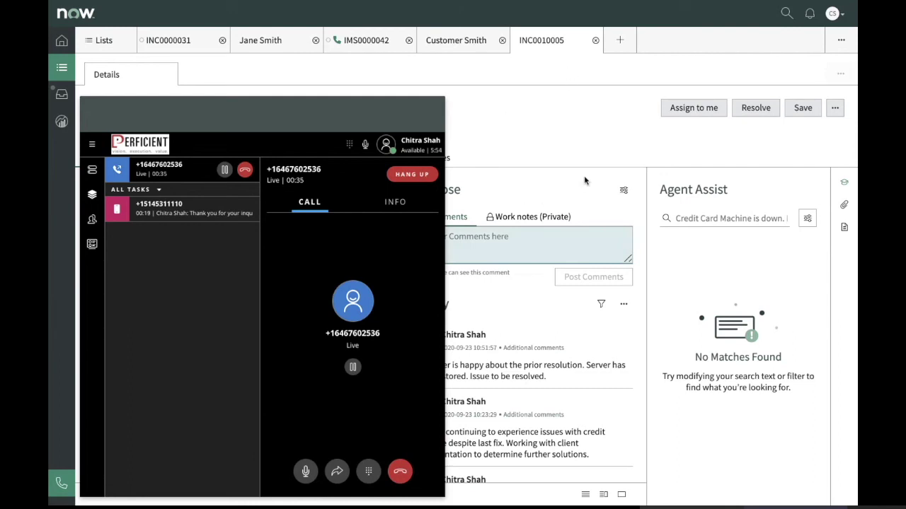
{"action": "left_click", "coordinate": [352, 38]}
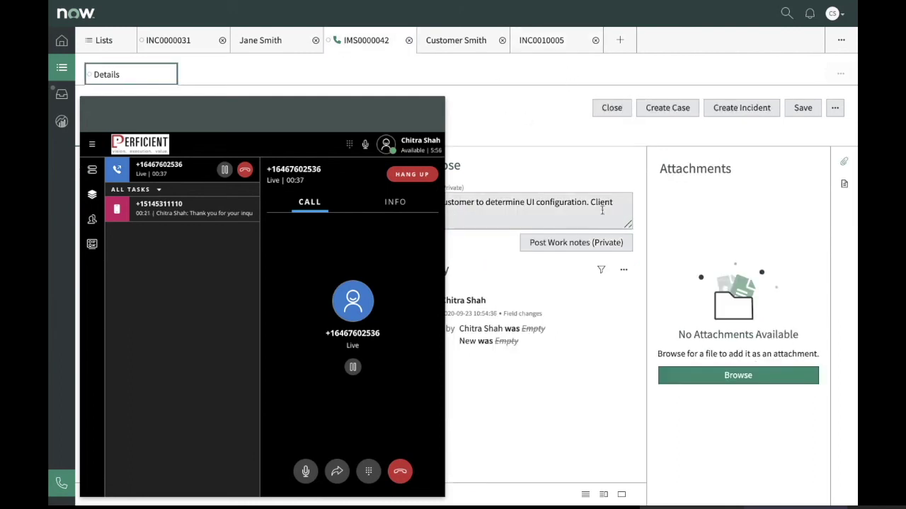
Step: Complete the IMS0000042 work note ending 'UI configuration file.' and post it privately
{"action": "left_click", "coordinate": [603, 209]}
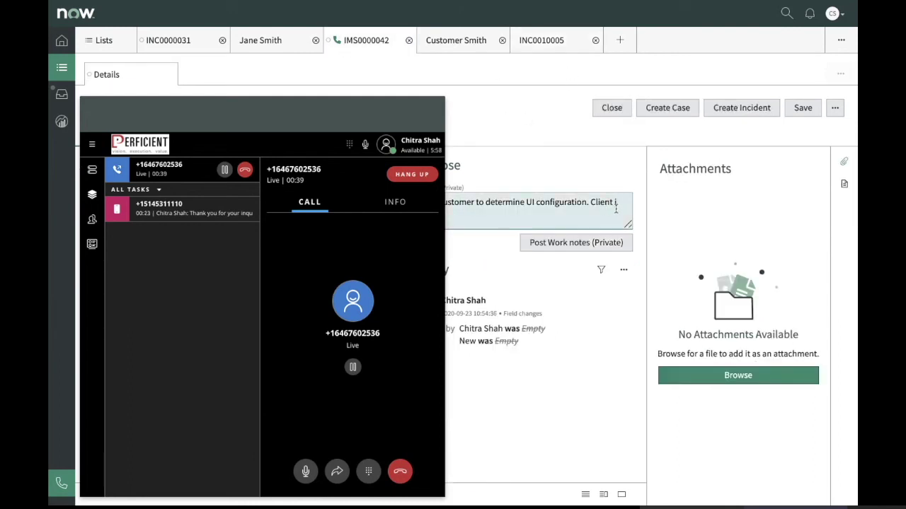
{"action": "type", "text": " to"}
{"action": "type", "text": " I configuration"}
{"action": "type", "text": " file."}
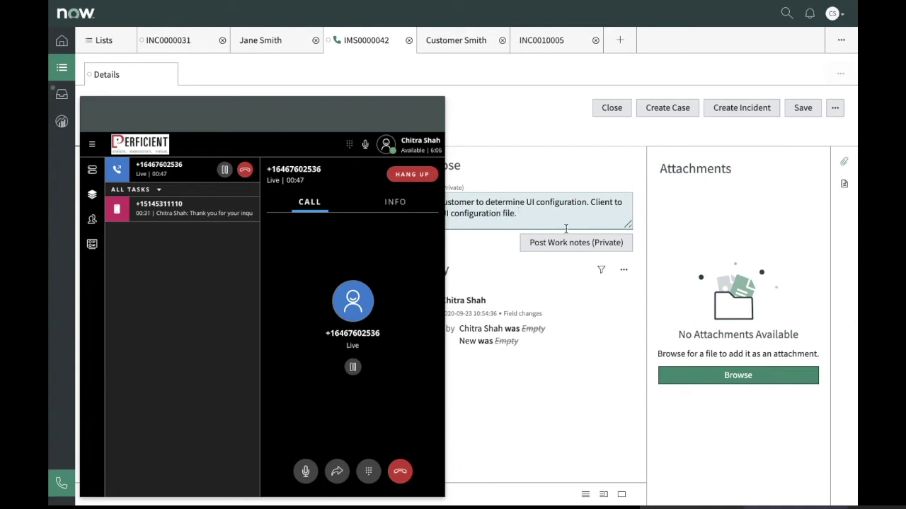
{"action": "left_click", "coordinate": [563, 243]}
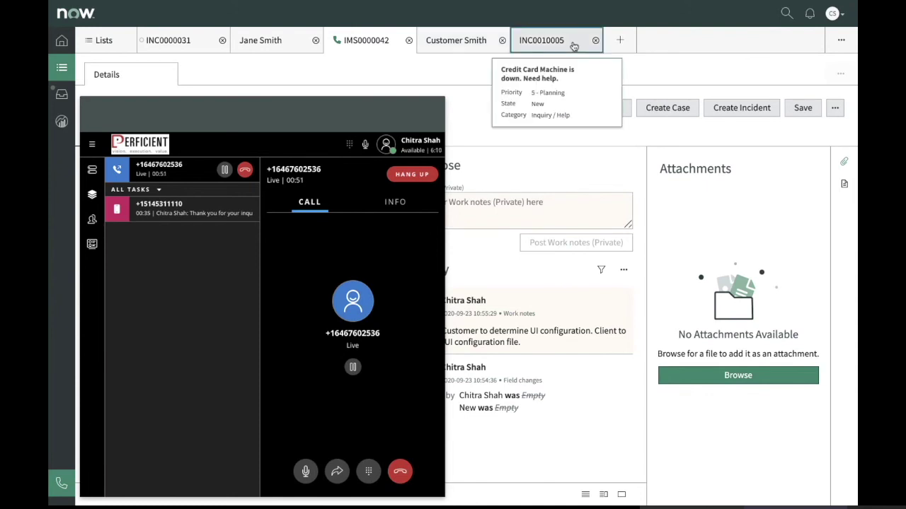
{"action": "left_click", "coordinate": [568, 43]}
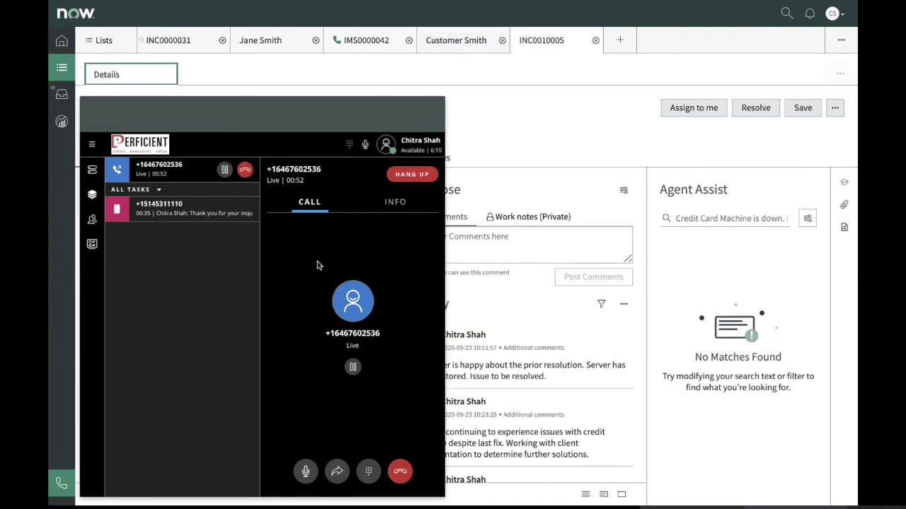
Step: In the SMS chat, draft a reply about the customer's earlier mail server issue
{"action": "left_click", "coordinate": [165, 208]}
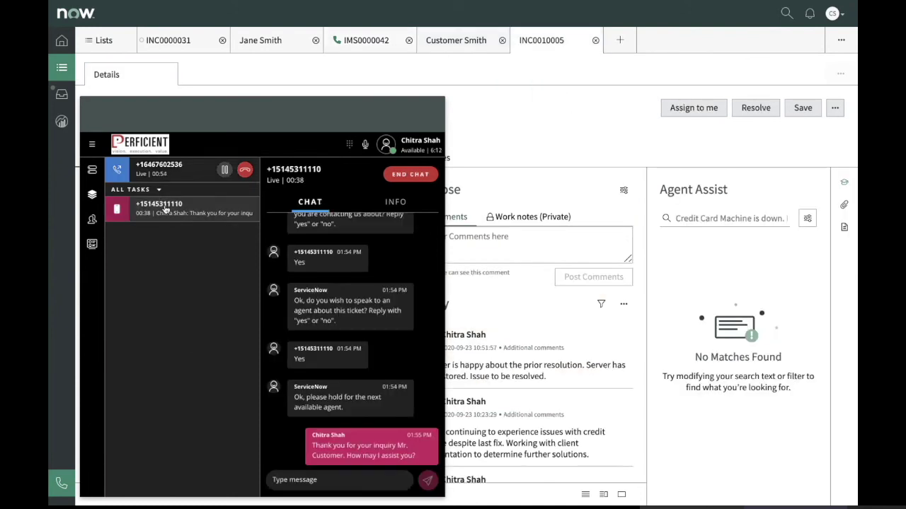
{"action": "left_click", "coordinate": [371, 480]}
{"action": "type", "text": "I s"}
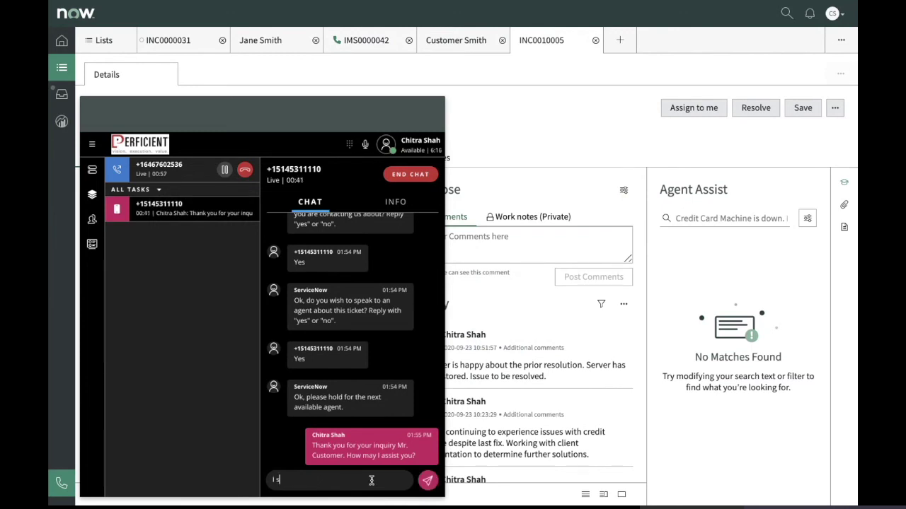
{"action": "type", "text": "ee that we a"}
{"action": "type", "text": "ddresse"}
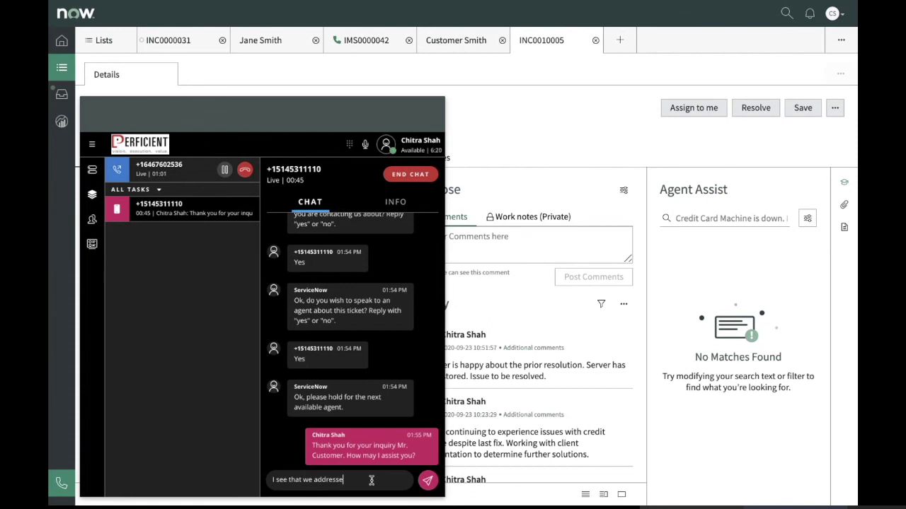
{"action": "type", "text": "d an"}
{"action": "type", "text": " issue related to"}
{"action": "type", "text": " your c"}
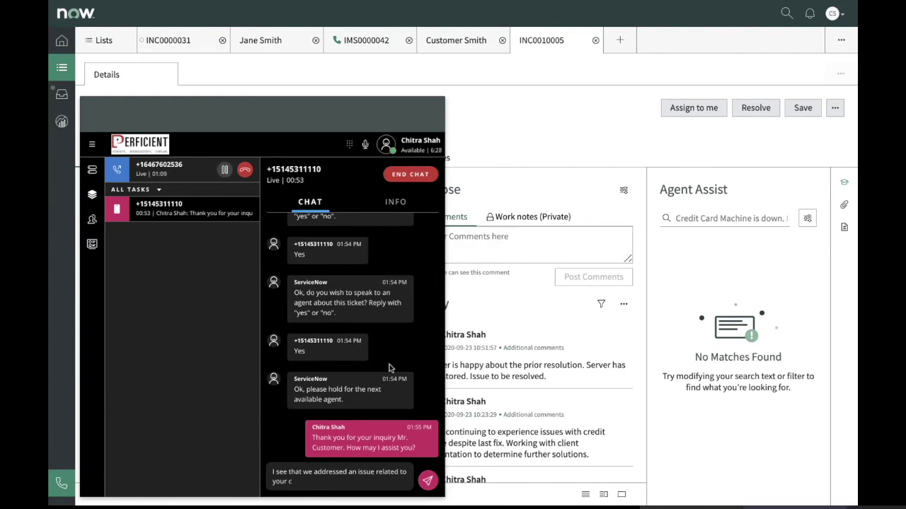
{"action": "type", "text": "lien"}
{"action": "type", "text": "mail ser"}
{"action": "type", "text": "ver"}
{"action": "scroll", "coordinate": [384, 240], "scroll_direction": "up", "scroll_amount": 5}
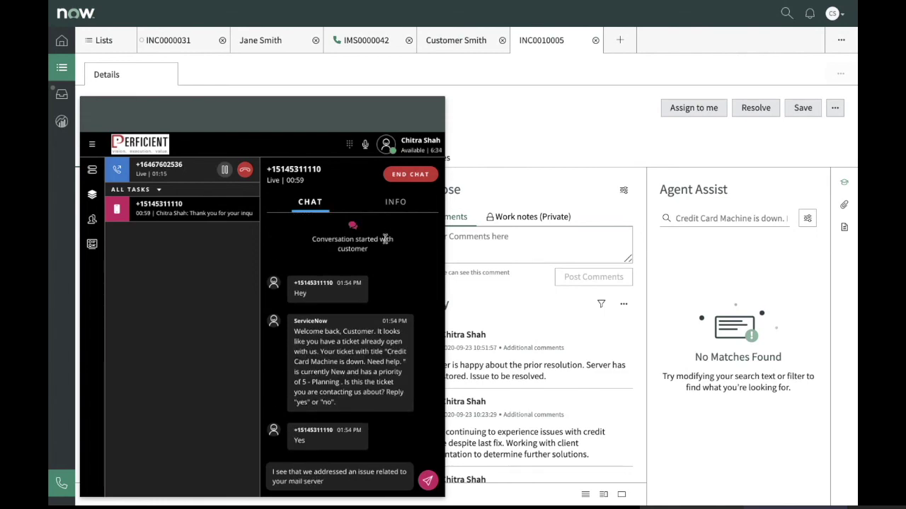